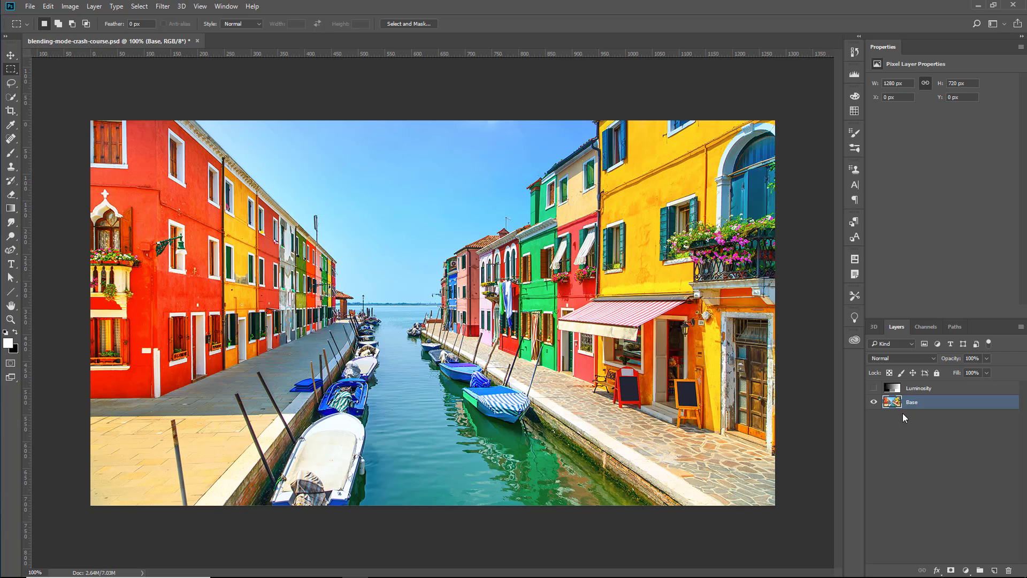
Step: Select the Luminosity test-chart layer and make it visible over the canal photo
{"action": "left_click", "coordinate": [906, 389]}
{"action": "left_click", "coordinate": [873, 389]}
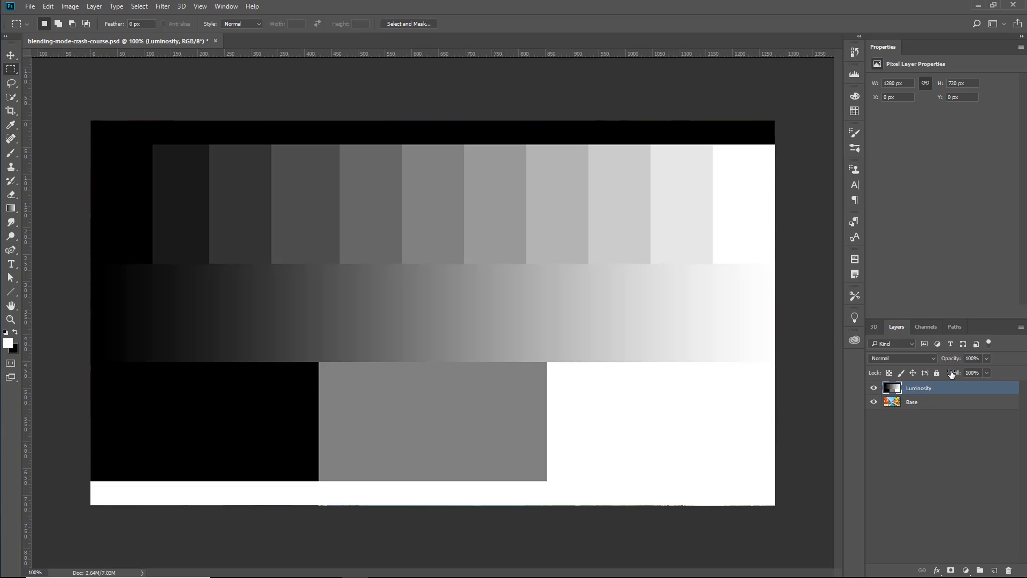
{"action": "mouse_move", "coordinate": [952, 360]}
{"action": "left_mouse_down"}
{"action": "mouse_move", "coordinate": [941, 361]}
{"action": "mouse_move", "coordinate": [957, 361]}
{"action": "mouse_move", "coordinate": [950, 374]}
{"action": "mouse_move", "coordinate": [963, 375]}
{"action": "left_mouse_up"}
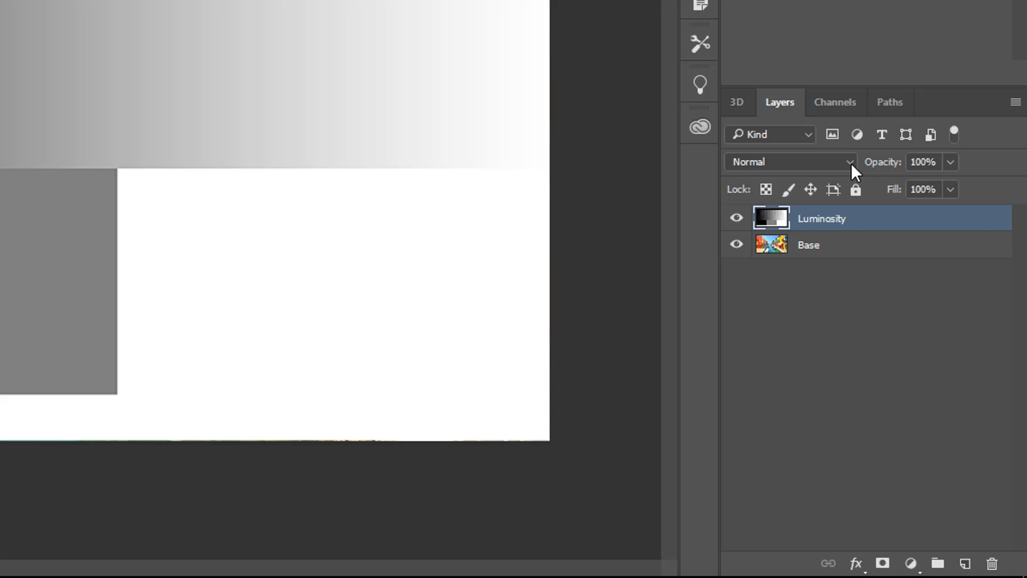
Step: Open the Layers panel blend mode list to review the available modes
{"action": "left_click", "coordinate": [851, 163]}
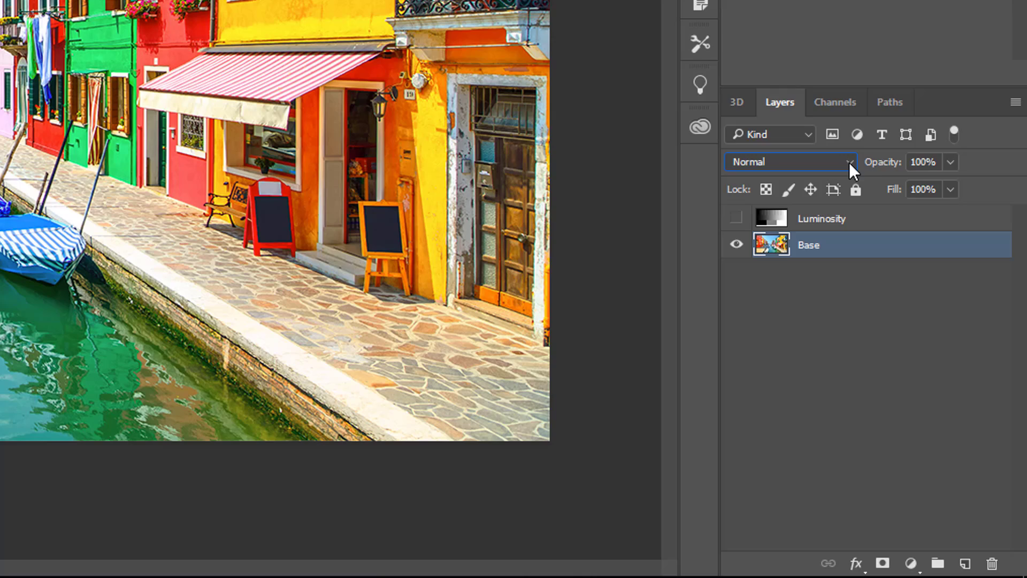
Step: Review the blend mode list, keep Normal, and reselect the Luminosity layer
{"action": "left_click", "coordinate": [849, 162]}
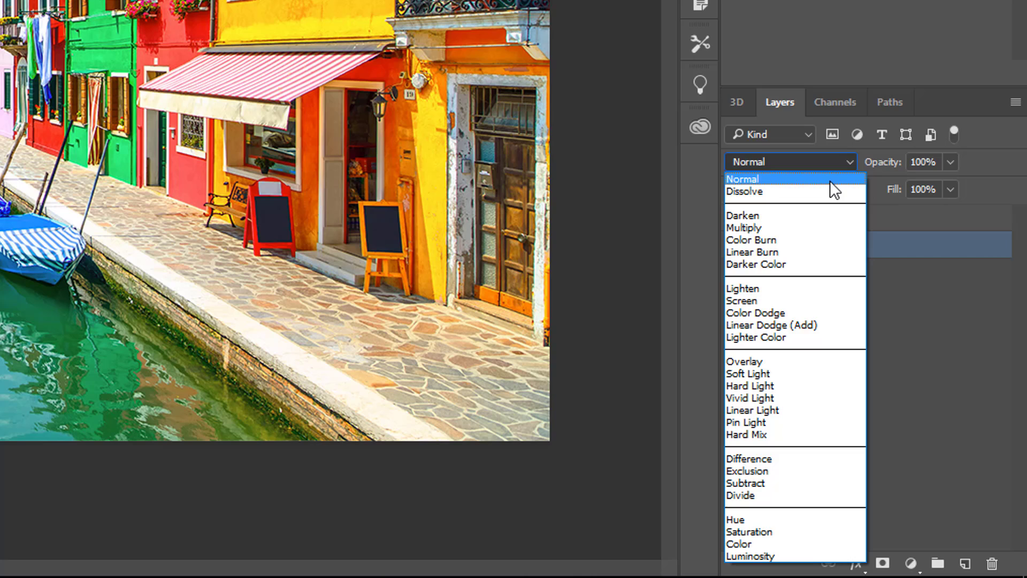
{"action": "left_click", "coordinate": [830, 181]}
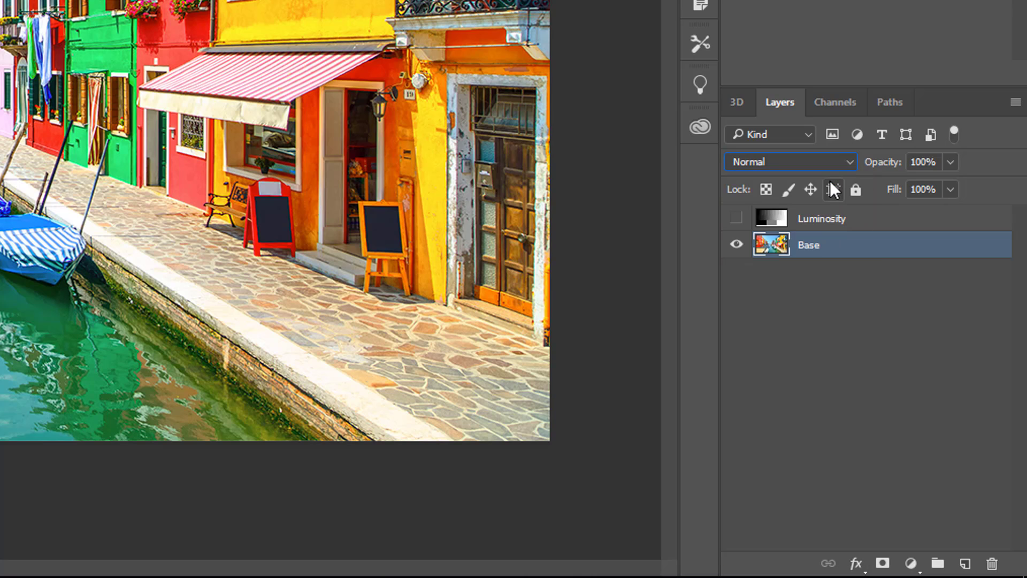
{"action": "left_click", "coordinate": [794, 219]}
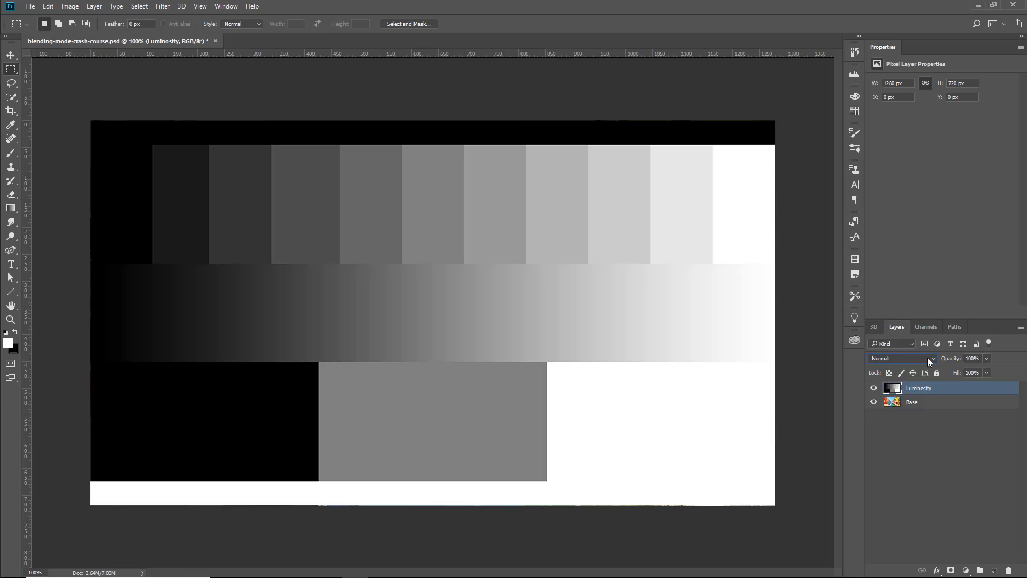
Step: Switch the Luminosity layer to Dissolve blending, testing the Opacity scrubber while it stays at 100%
{"action": "left_click", "coordinate": [928, 360]}
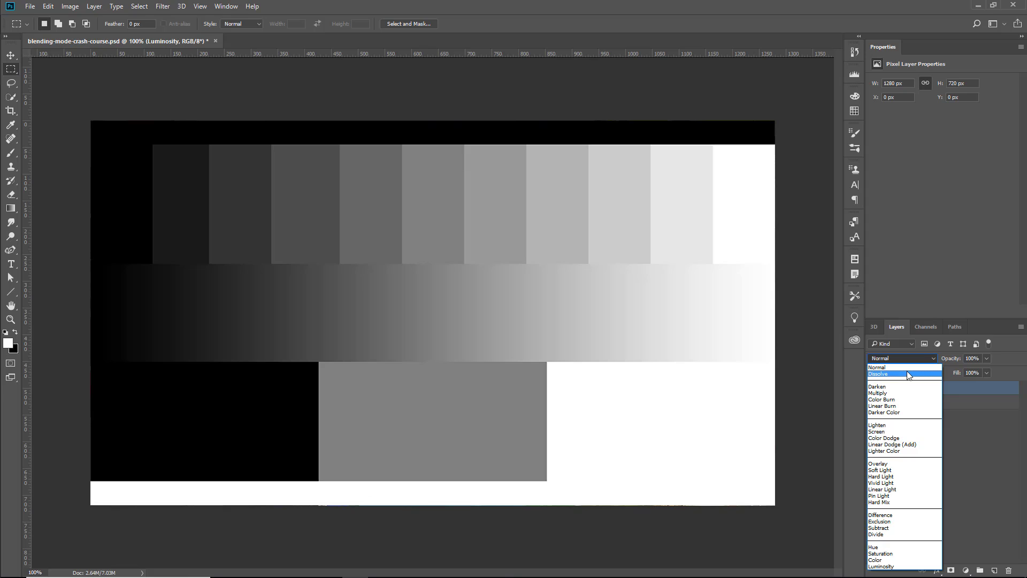
{"action": "left_click", "coordinate": [908, 375]}
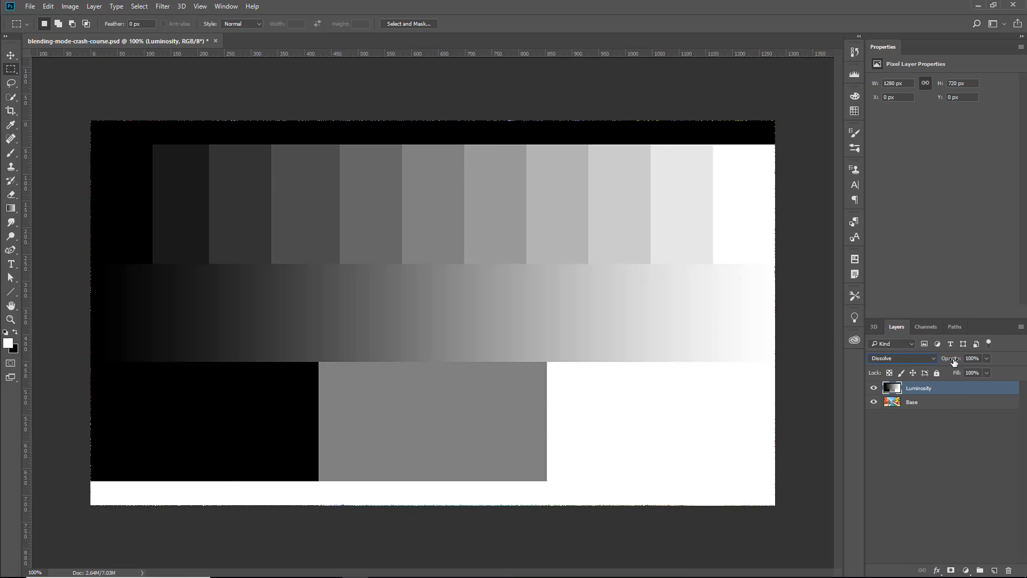
{"action": "left_click_drag", "start_coordinate": [953, 359], "coordinate": [971, 360]}
{"action": "left_click", "coordinate": [794, 164]}
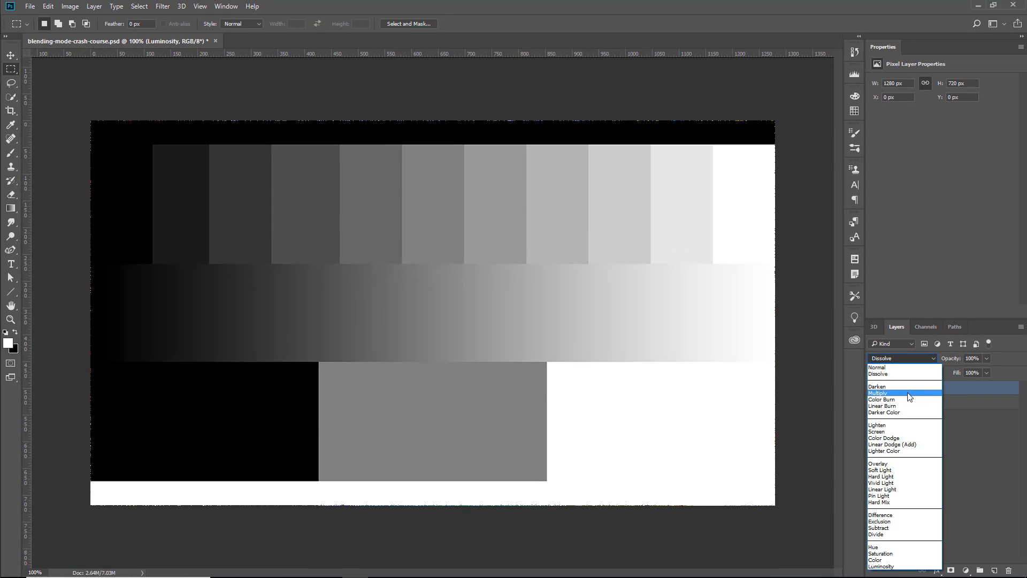
Step: Test Multiply blending on the grayscale layer, then restore it to Normal
{"action": "left_click", "coordinate": [909, 393]}
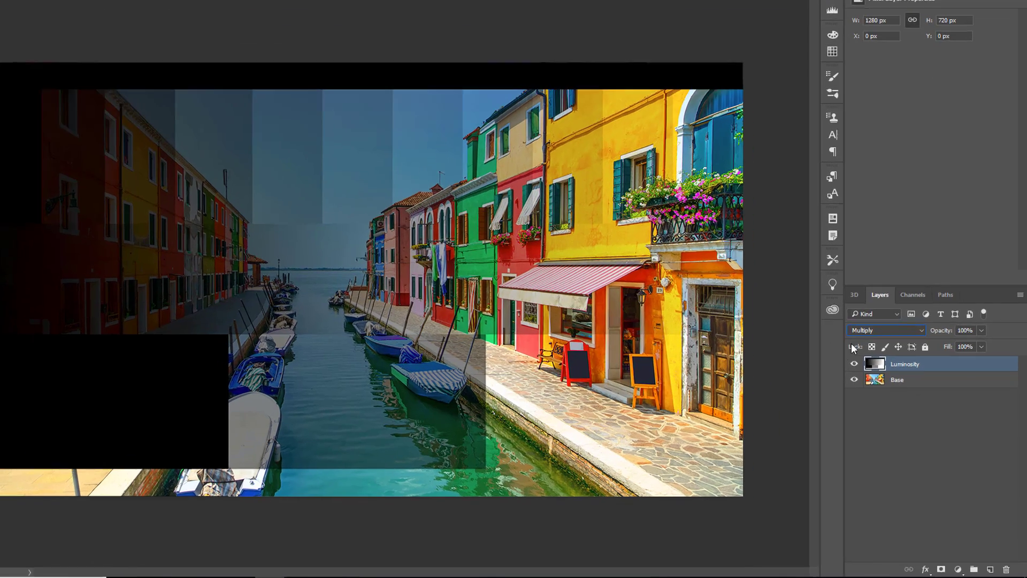
{"action": "left_click", "coordinate": [882, 359]}
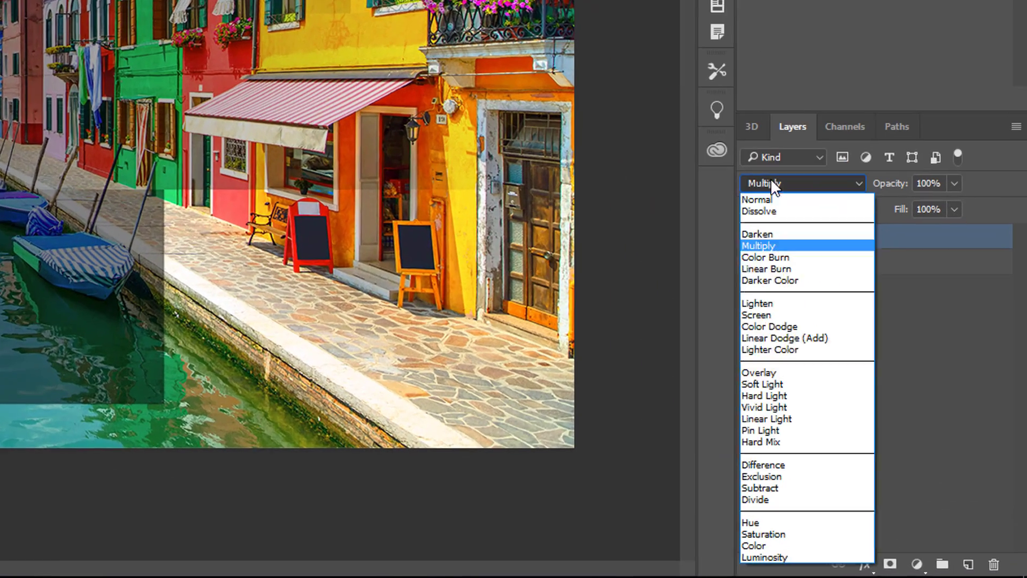
{"action": "left_click", "coordinate": [759, 199]}
{"action": "left_click", "coordinate": [761, 159]}
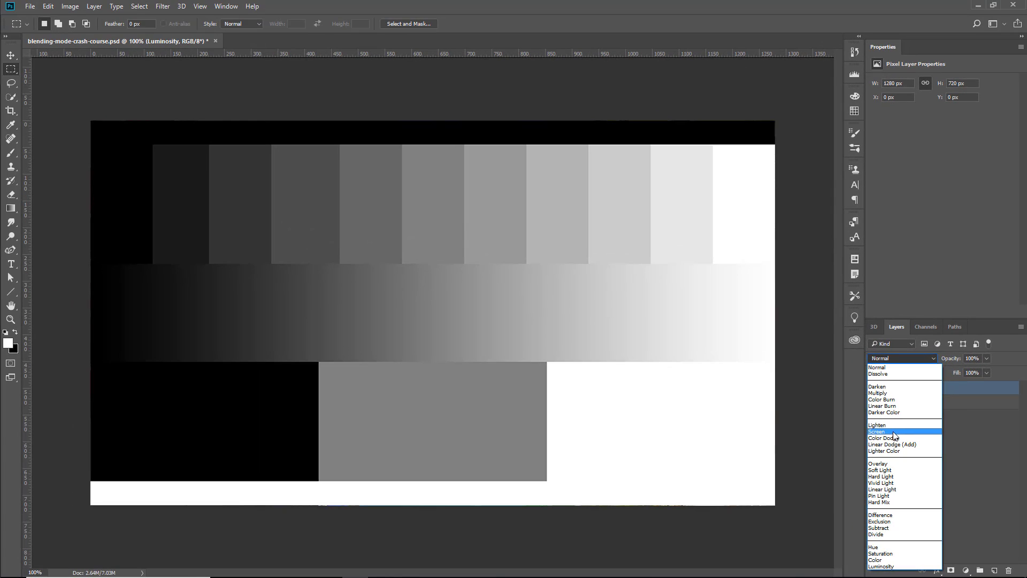
Step: Set the grayscale layer to Screen so the canal photo shows through, lightened
{"action": "left_click", "coordinate": [893, 432]}
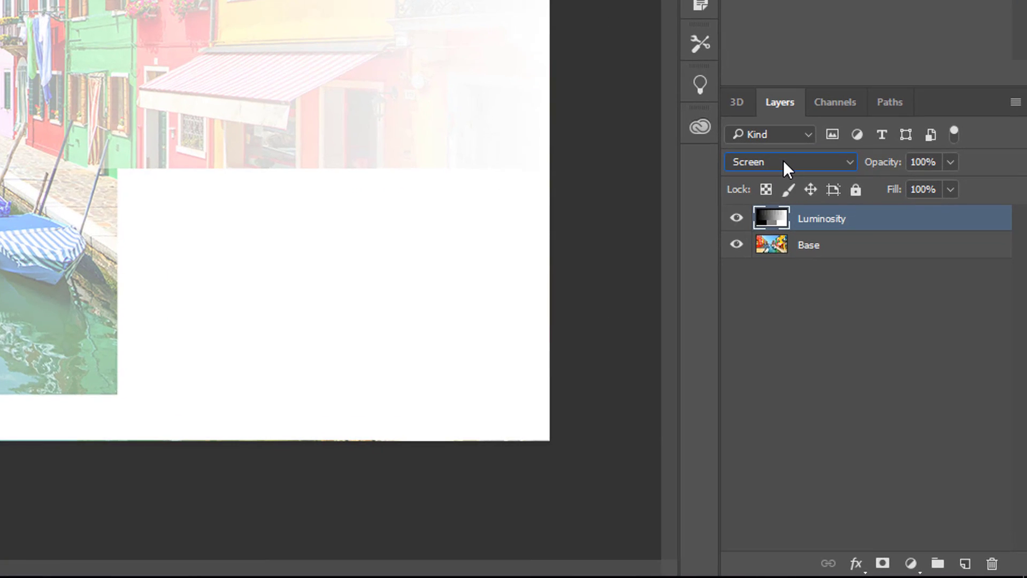
{"action": "left_click", "coordinate": [897, 357]}
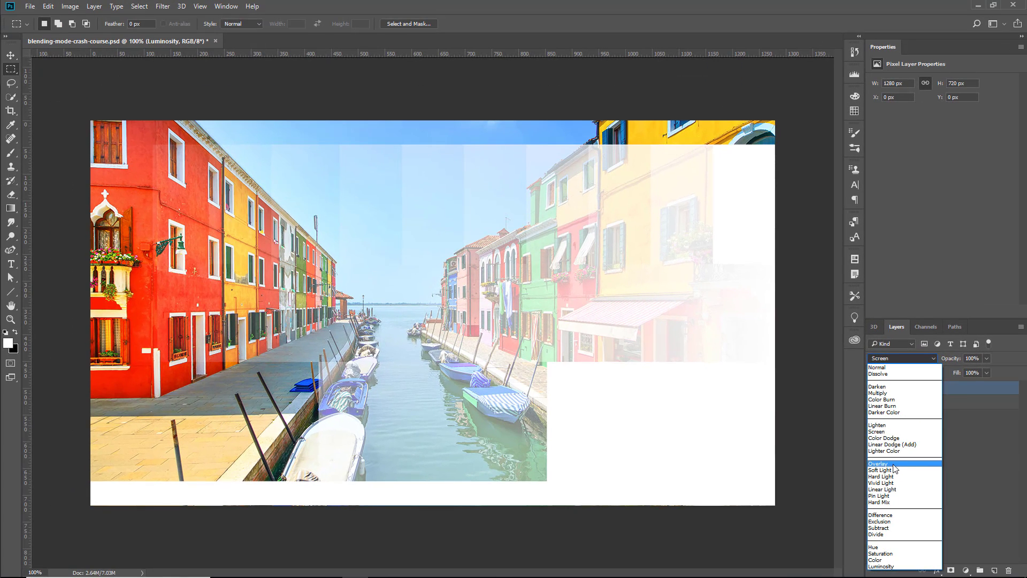
Step: Set the grayscale layer to Overlay and pick a neutral 808080 grey foreground colour
{"action": "left_click", "coordinate": [894, 463]}
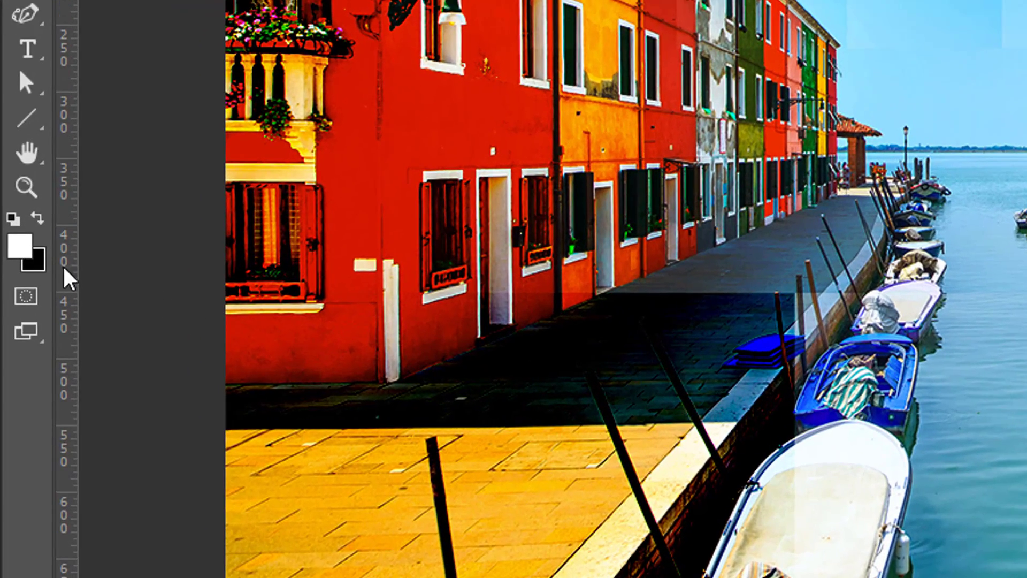
{"action": "left_click", "coordinate": [24, 255]}
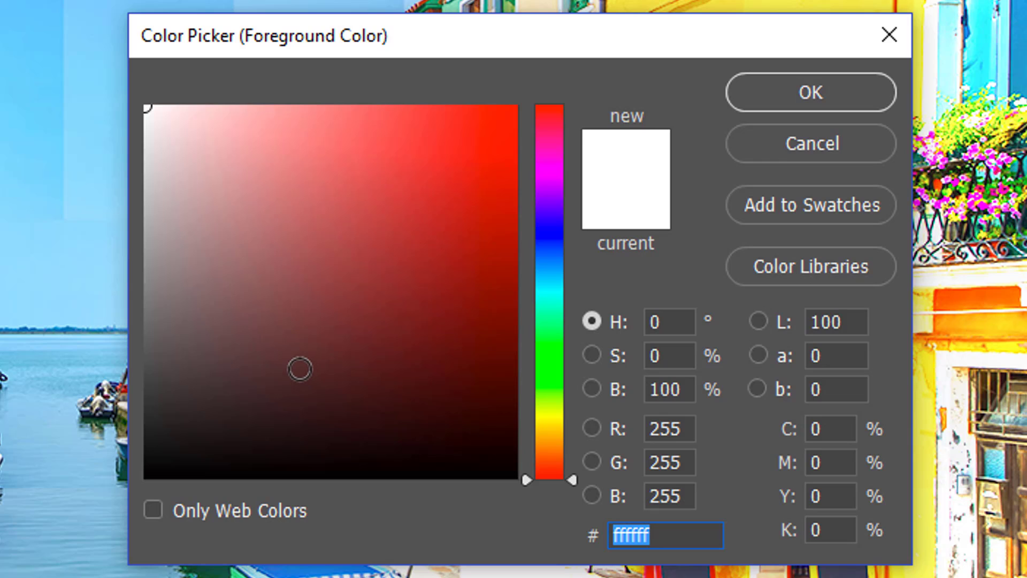
{"action": "mouse_move", "coordinate": [298, 369]}
{"action": "left_mouse_down"}
{"action": "mouse_move", "coordinate": [397, 329]}
{"action": "mouse_move", "coordinate": [402, 194]}
{"action": "left_mouse_up"}
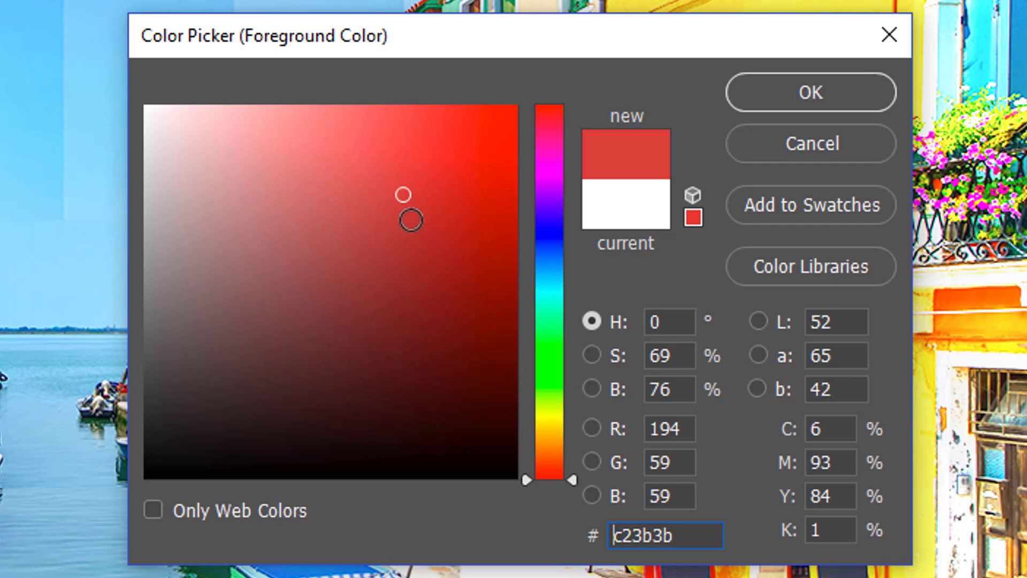
{"action": "left_click", "coordinate": [668, 389]}
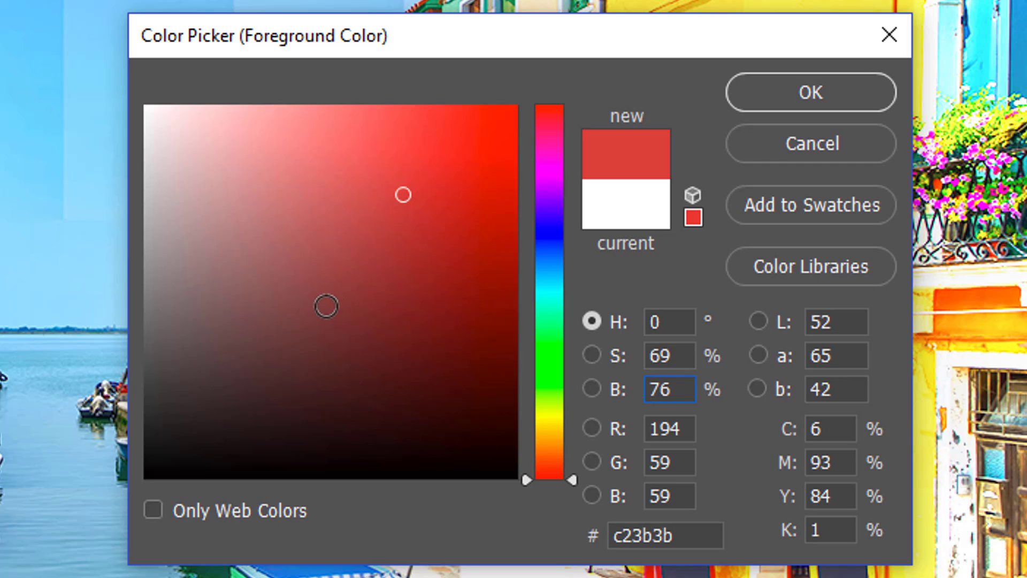
{"action": "mouse_move", "coordinate": [325, 306]}
{"action": "left_mouse_down"}
{"action": "mouse_move", "coordinate": [133, 295]}
{"action": "mouse_move", "coordinate": [145, 290]}
{"action": "left_mouse_up"}
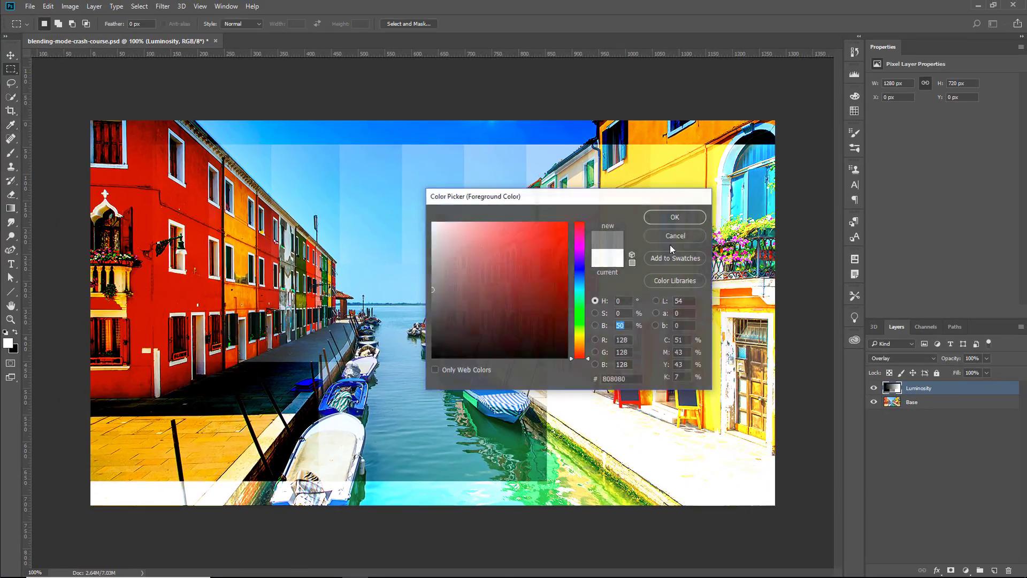
Step: Dismiss the Color Picker and hide the Luminosity layer to reveal the original photo
{"action": "left_click", "coordinate": [679, 218]}
{"action": "left_click", "coordinate": [851, 306]}
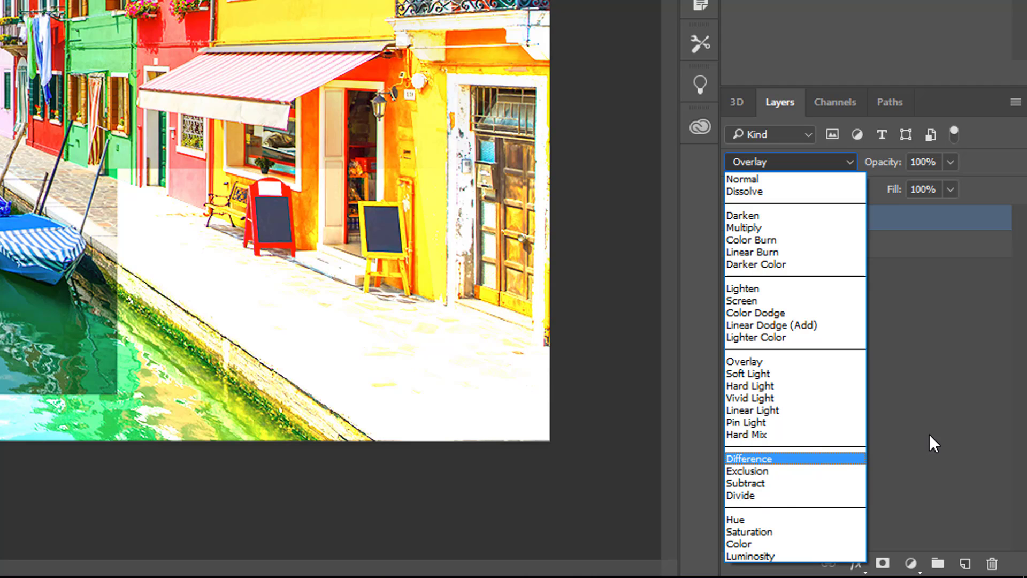
{"action": "left_click", "coordinate": [883, 320]}
{"action": "left_click", "coordinate": [842, 244]}
Step: Duplicate Base and set Base copy to Difference, turning the canvas black
{"action": "left_click", "coordinate": [737, 218]}
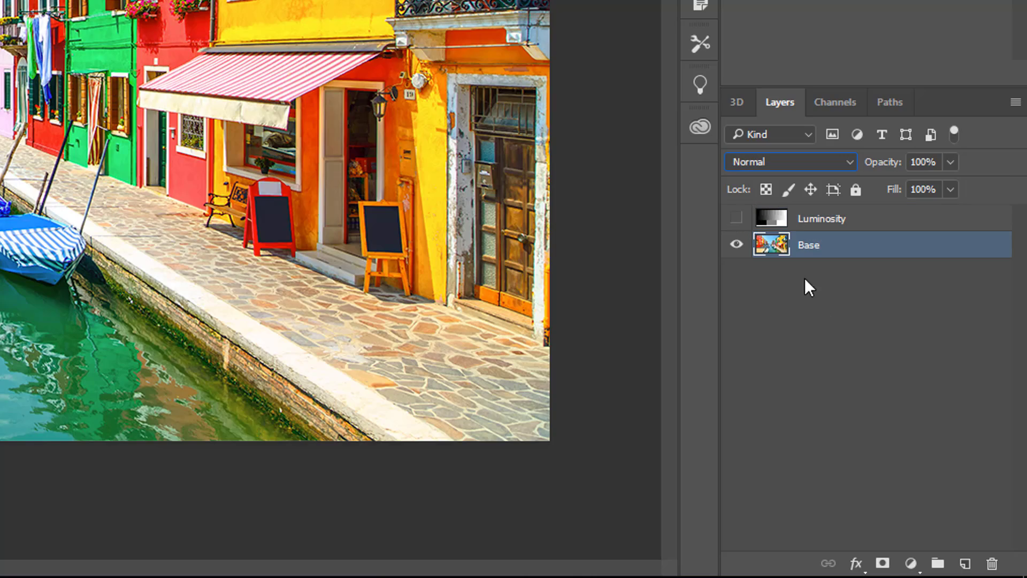
{"action": "left_click_drag", "start_coordinate": [794, 245], "coordinate": [965, 563]}
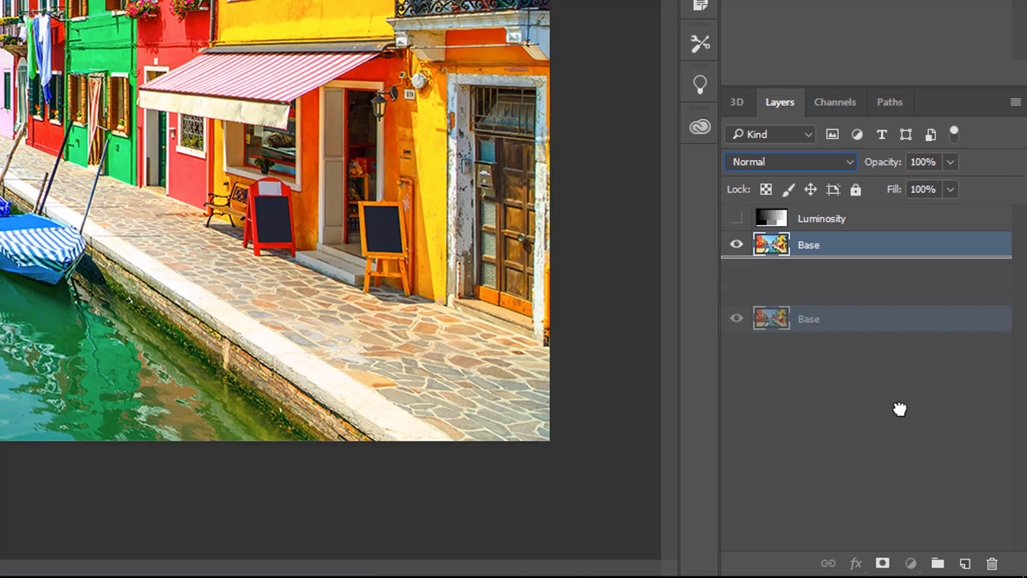
{"action": "left_click", "coordinate": [786, 161]}
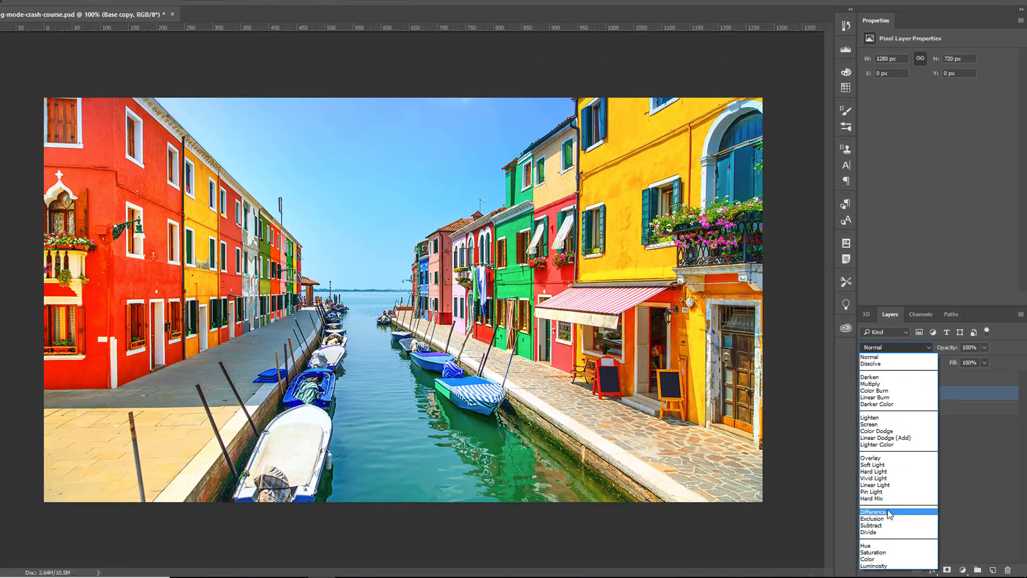
{"action": "left_click", "coordinate": [896, 518]}
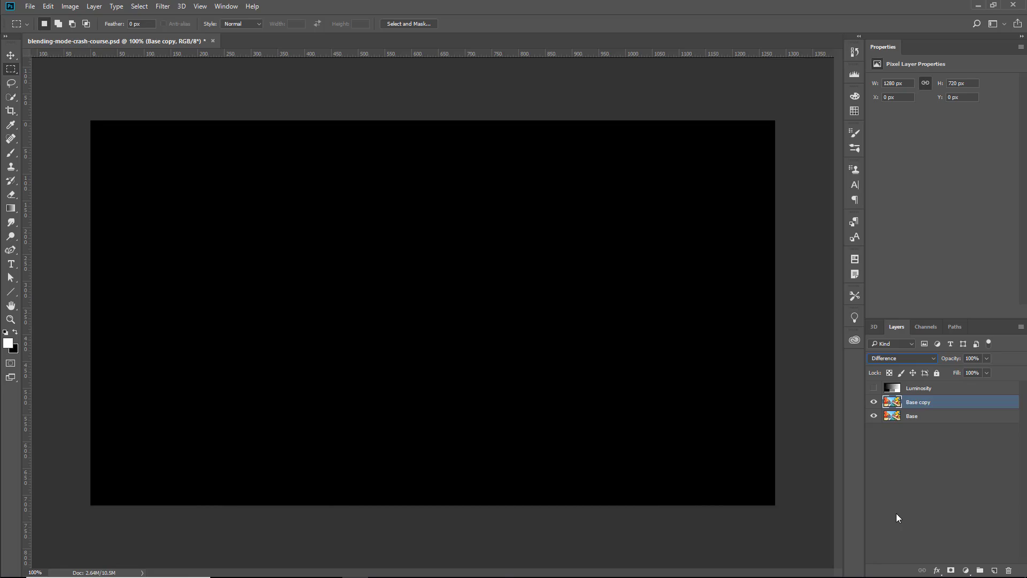
Step: Offset Base copy with the Move tool to show Difference edges, then realign it to X 0 px
{"action": "left_click", "coordinate": [11, 54]}
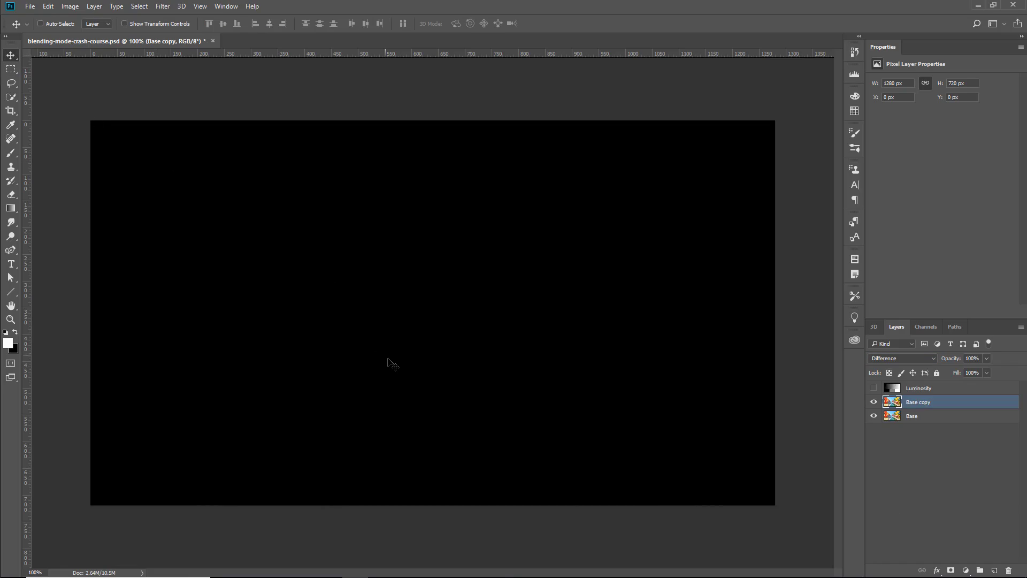
{"action": "mouse_move", "coordinate": [394, 338]}
{"action": "left_mouse_down"}
{"action": "mouse_move", "coordinate": [390, 365]}
{"action": "mouse_move", "coordinate": [393, 354]}
{"action": "mouse_move", "coordinate": [478, 369]}
{"action": "mouse_move", "coordinate": [478, 346]}
{"action": "left_mouse_up"}
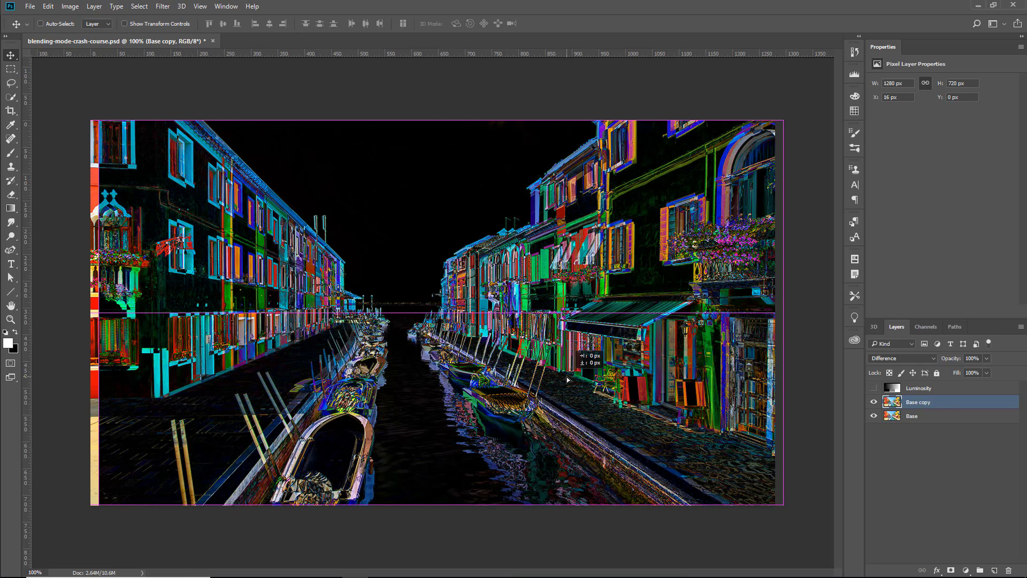
{"action": "left_click_drag", "start_coordinate": [577, 377], "coordinate": [564, 377]}
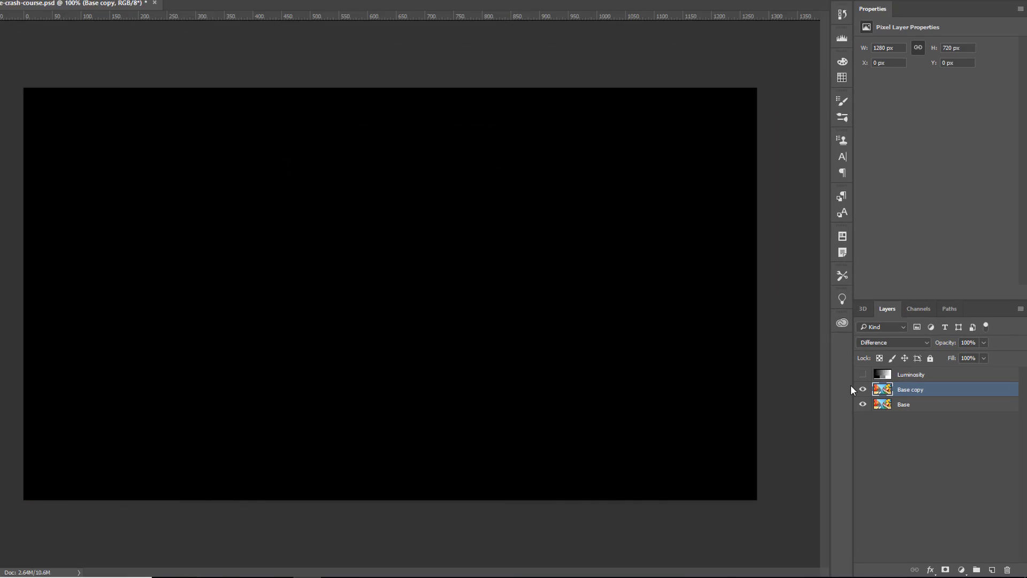
Step: Hide Base copy and make the Base layer active
{"action": "left_click", "coordinate": [862, 388]}
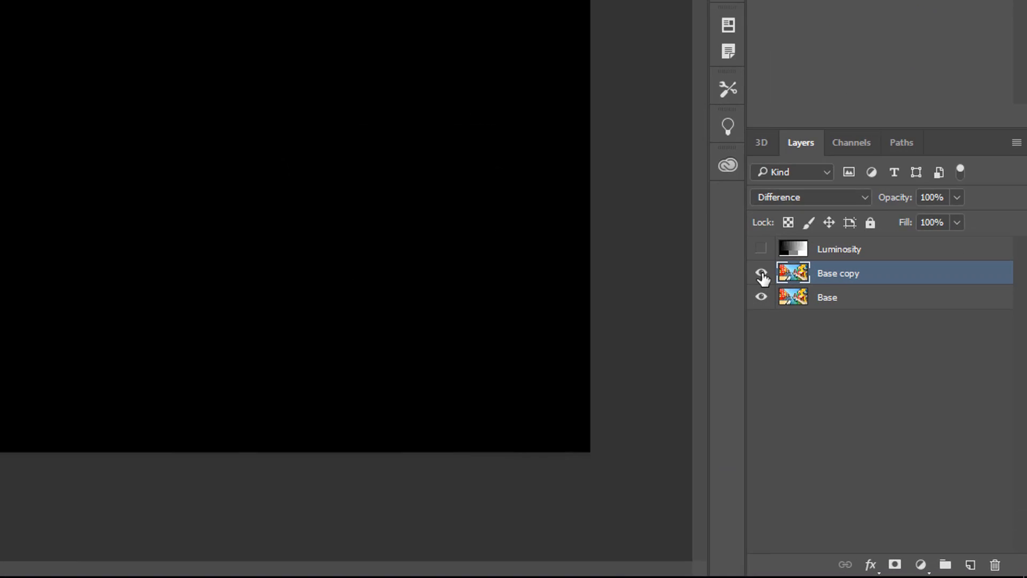
{"action": "left_click", "coordinate": [904, 404]}
{"action": "left_click", "coordinate": [779, 160]}
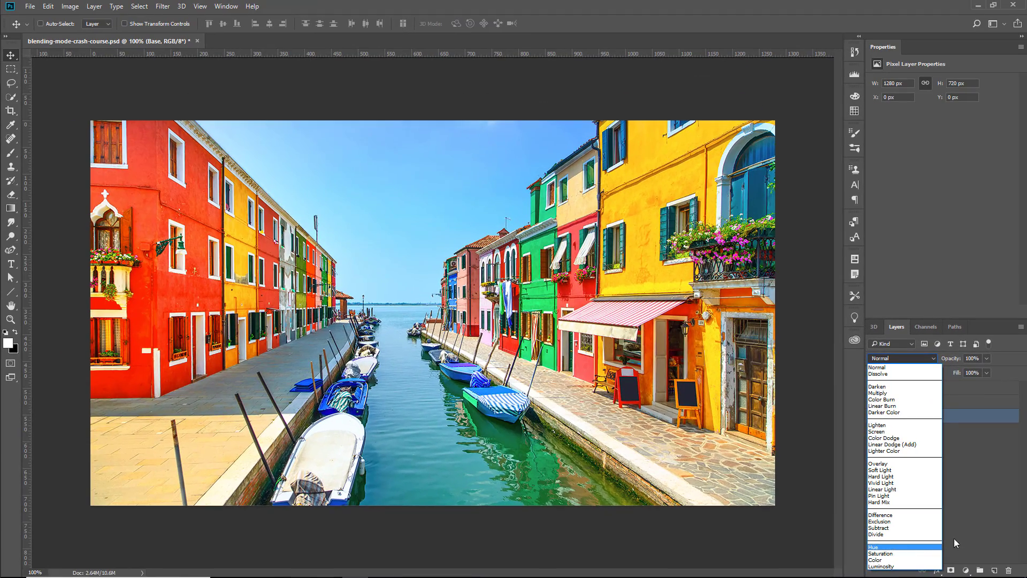
Step: Add a Curves 1 adjustment layer with an S-shaped contrast curve
{"action": "left_click", "coordinate": [834, 402]}
{"action": "left_click", "coordinate": [966, 570]}
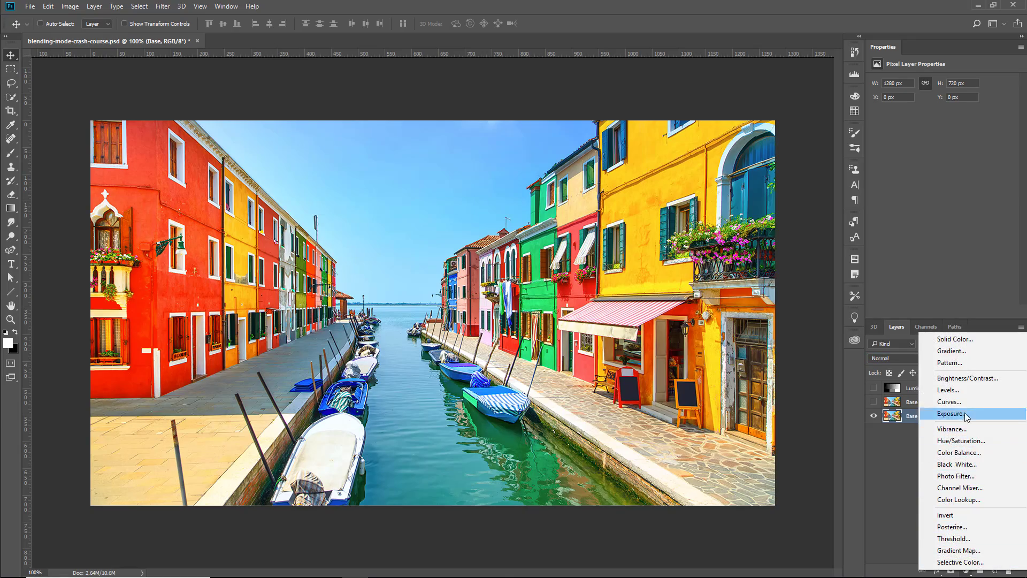
{"action": "left_click", "coordinate": [950, 401]}
{"action": "left_click_drag", "start_coordinate": [914, 199], "coordinate": [924, 210]}
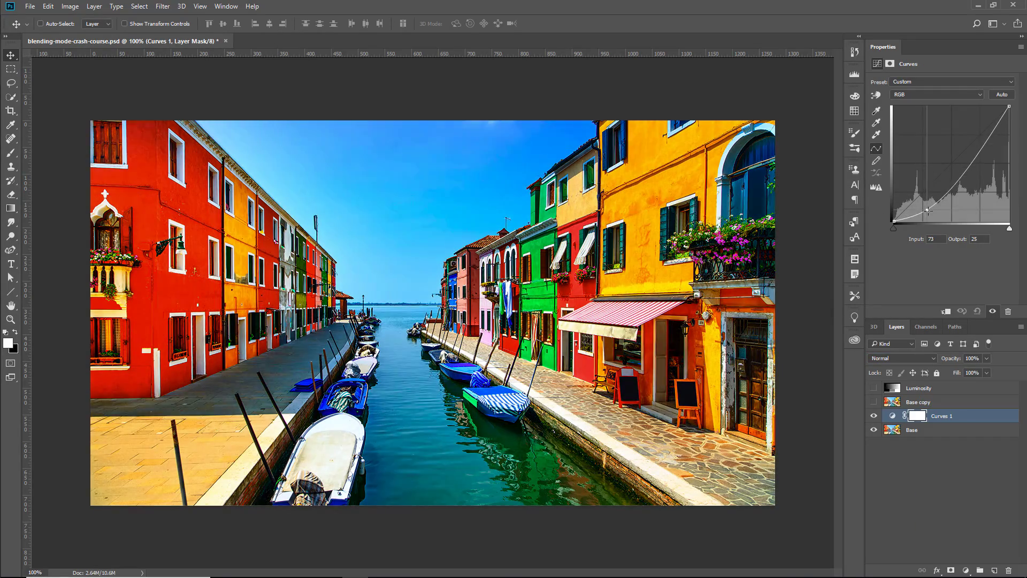
{"action": "left_click_drag", "start_coordinate": [962, 154], "coordinate": [959, 145]}
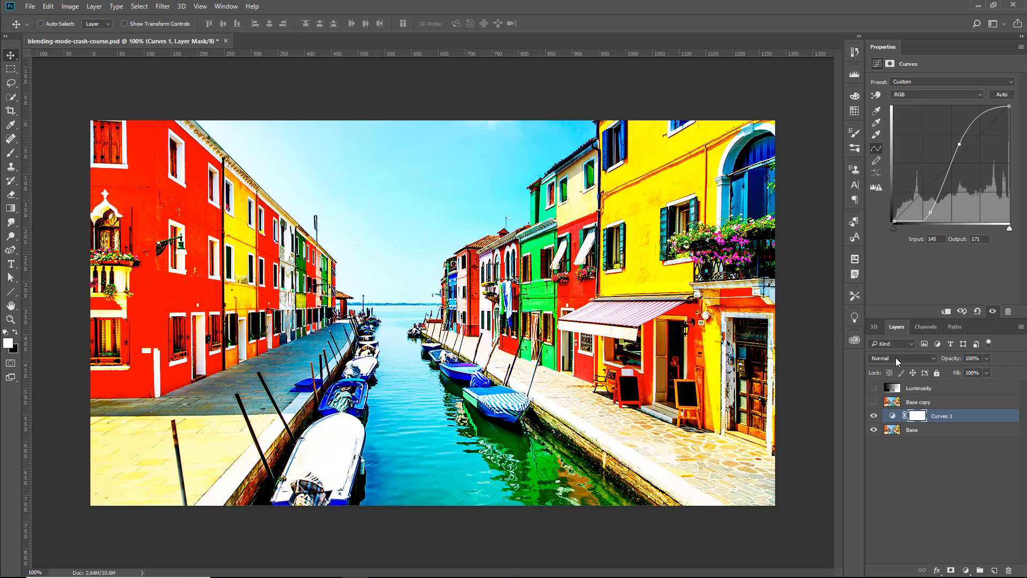
Step: Set Curves 1's blend mode to Luminosity, then change it to Color
{"action": "left_click", "coordinate": [895, 358]}
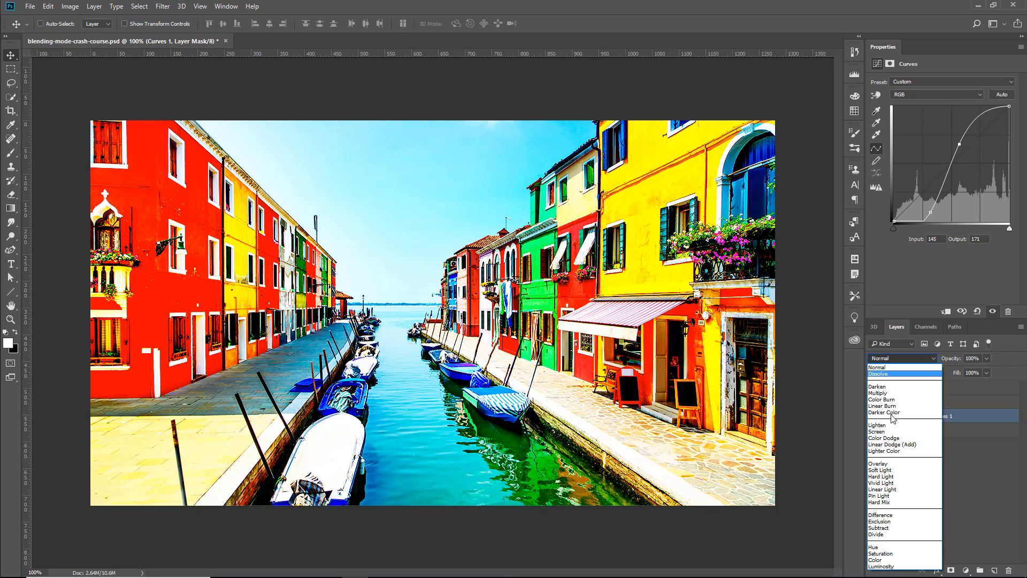
{"action": "left_click", "coordinate": [894, 567]}
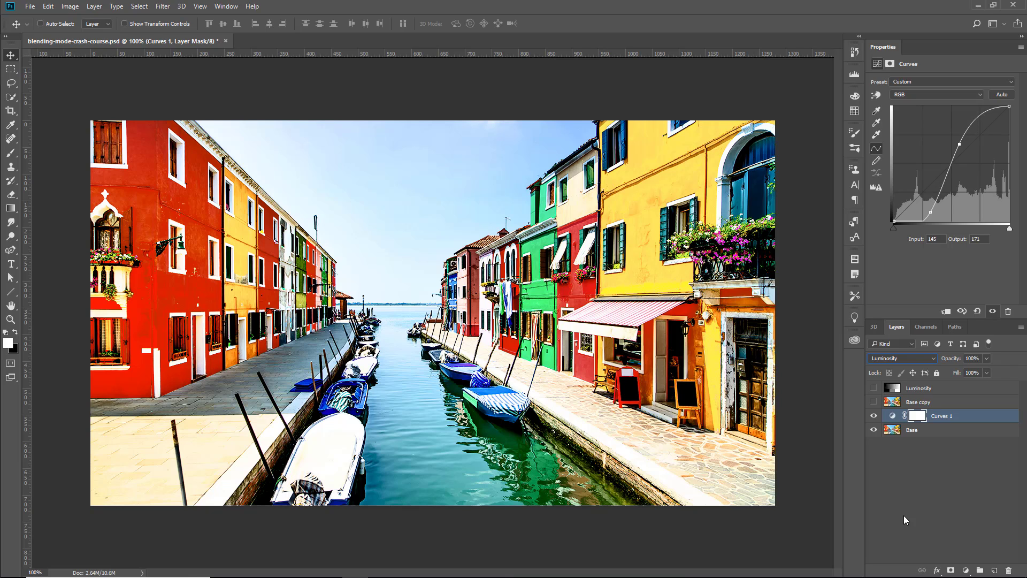
{"action": "left_click", "coordinate": [896, 358]}
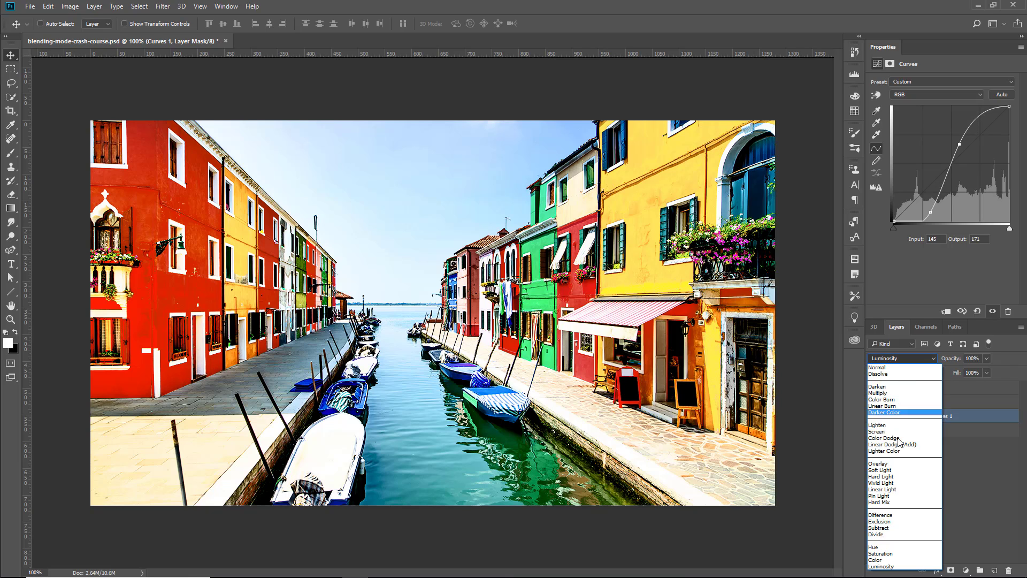
{"action": "left_click", "coordinate": [883, 559]}
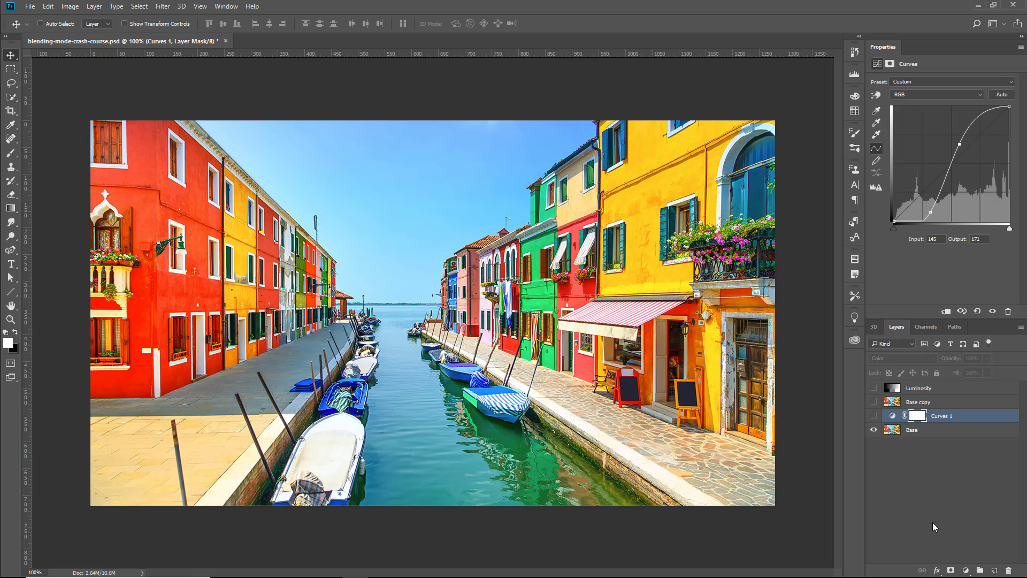
Step: Add a Black & White adjustment layer and drag its Reds and Blues sliders to darken those tones
{"action": "left_click", "coordinate": [965, 568]}
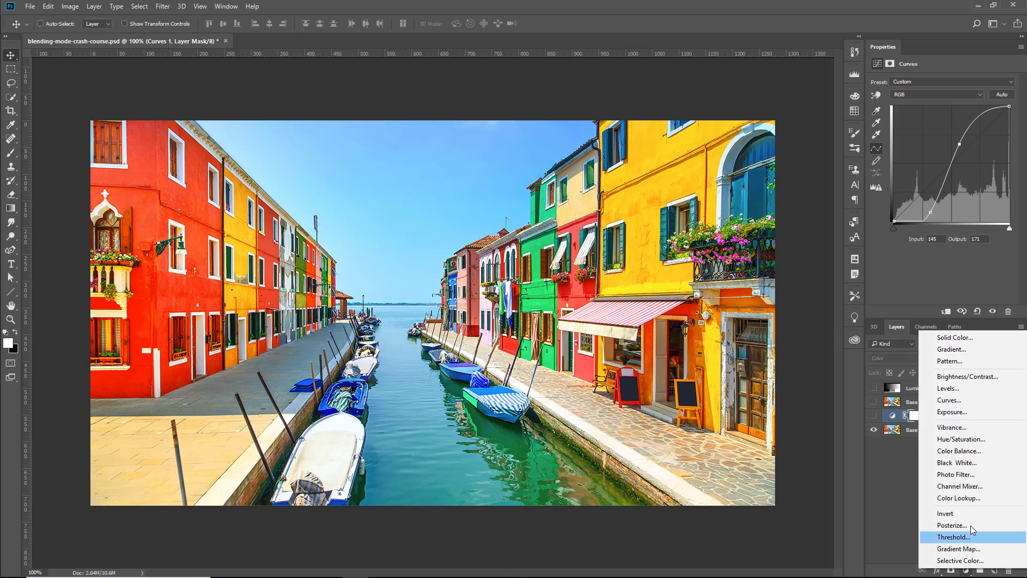
{"action": "left_click", "coordinate": [976, 462]}
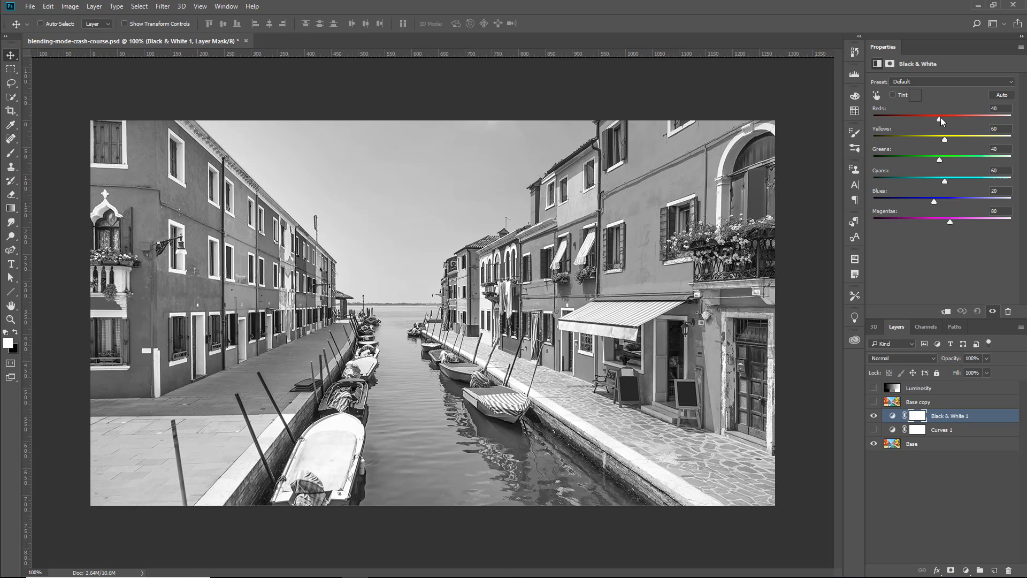
{"action": "mouse_move", "coordinate": [939, 118]}
{"action": "left_mouse_down"}
{"action": "mouse_move", "coordinate": [909, 118]}
{"action": "mouse_move", "coordinate": [970, 139]}
{"action": "left_mouse_up"}
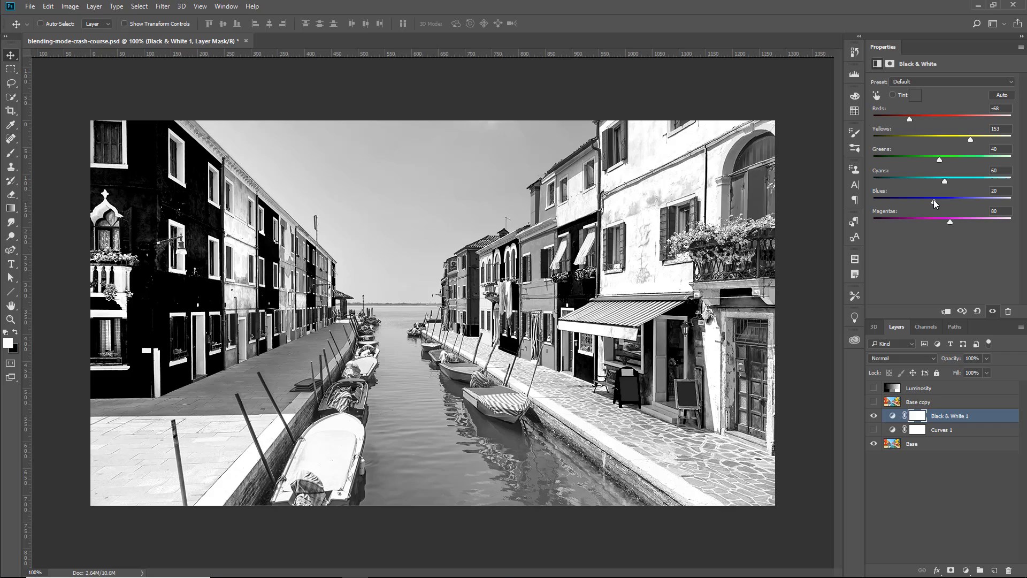
{"action": "left_click_drag", "start_coordinate": [934, 201], "coordinate": [893, 203]}
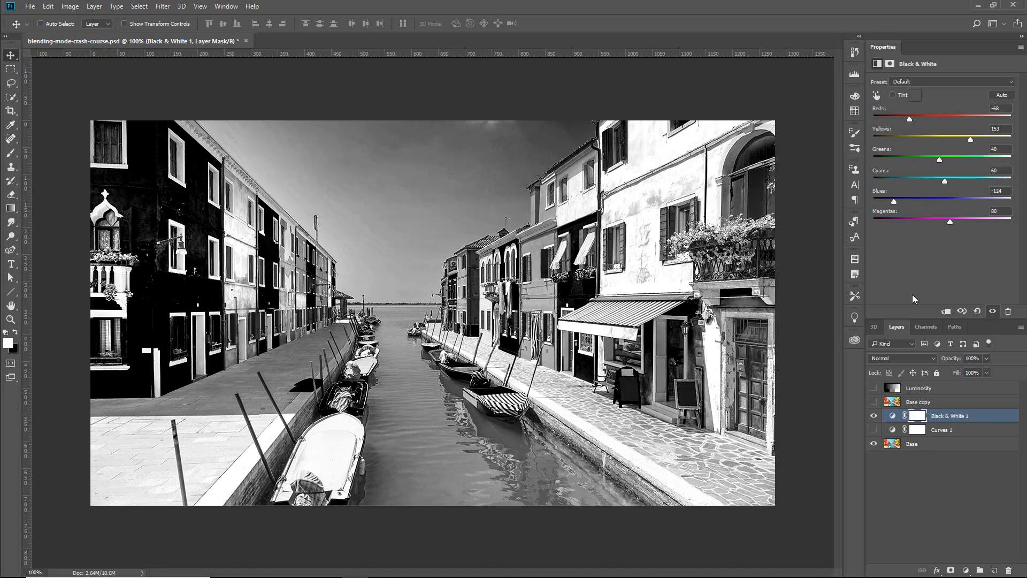
Step: Switch Black & White 1 to Luminosity blend mode and brighten its Blues and Reds
{"action": "left_click", "coordinate": [904, 360]}
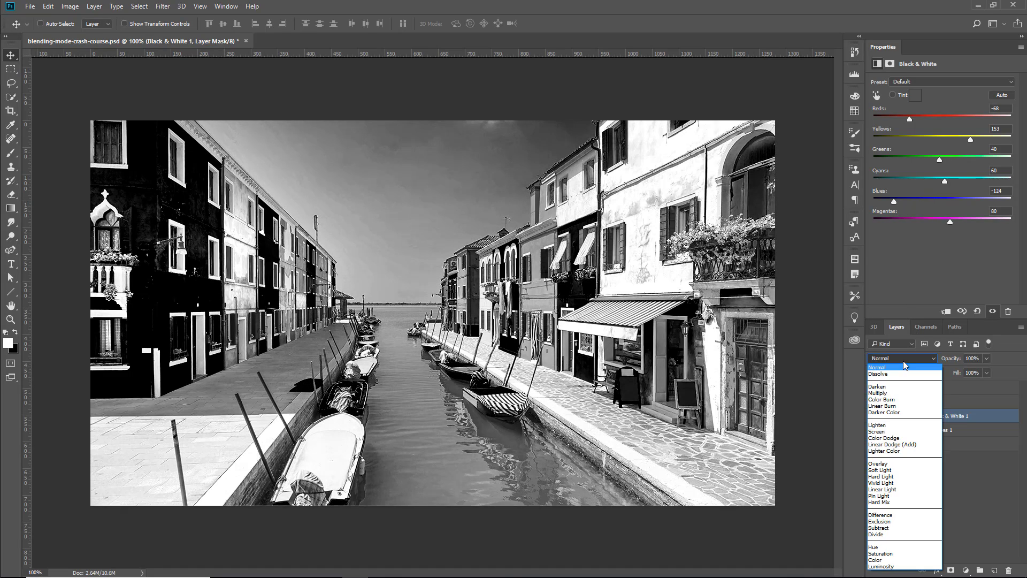
{"action": "left_click", "coordinate": [902, 568]}
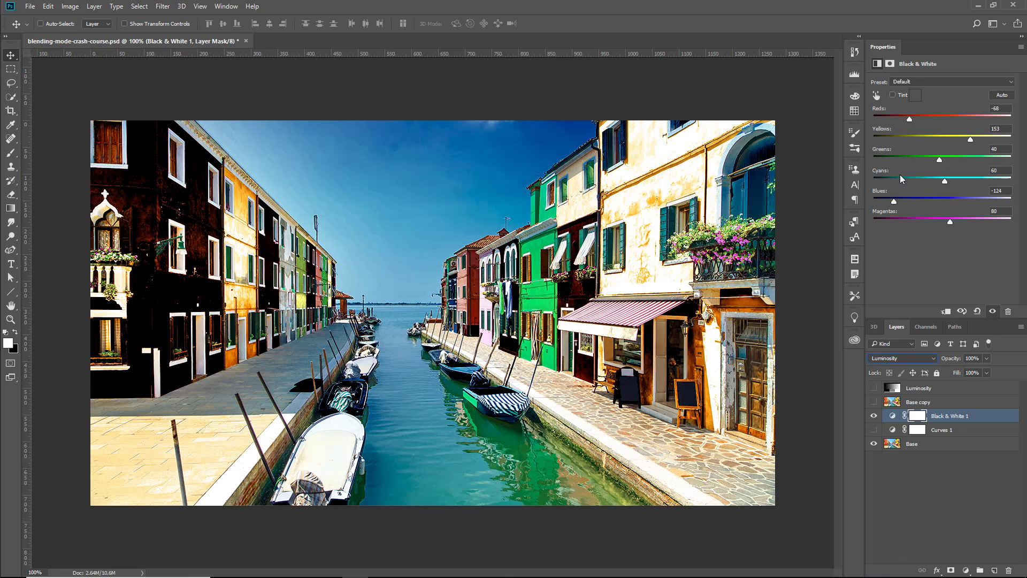
{"action": "left_click_drag", "start_coordinate": [896, 201], "coordinate": [938, 201]}
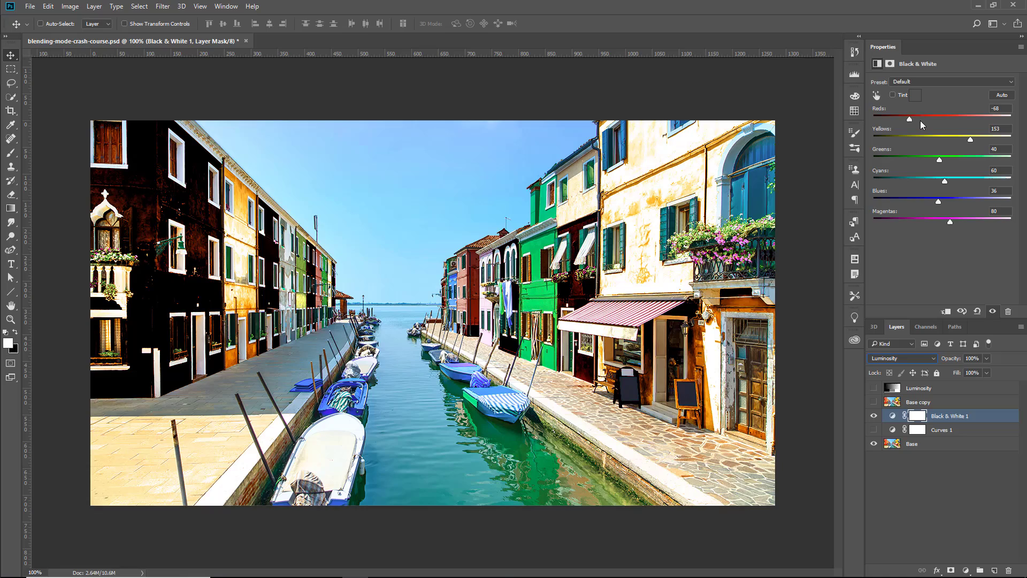
{"action": "mouse_move", "coordinate": [911, 119]}
{"action": "left_mouse_down"}
{"action": "mouse_move", "coordinate": [940, 118]}
{"action": "mouse_move", "coordinate": [954, 138]}
{"action": "left_mouse_up"}
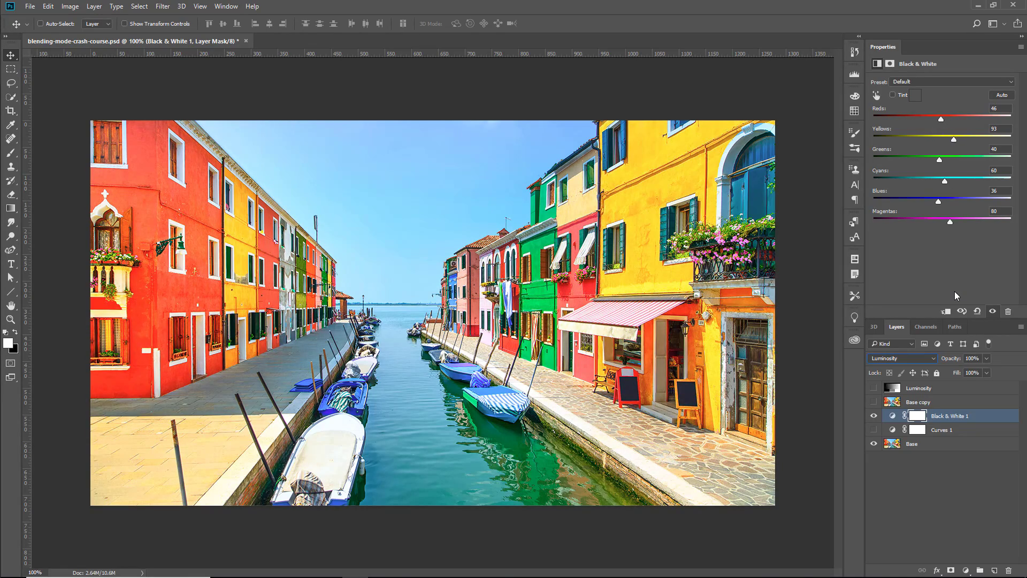